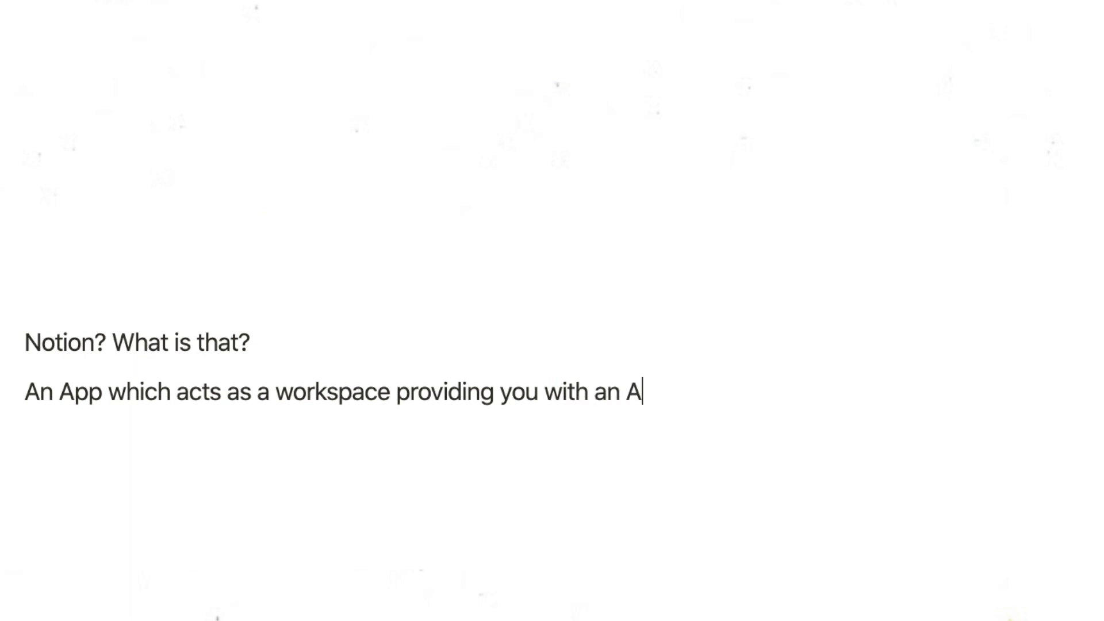
Write the Notion intro lines: an all-in-one workspace for notes, available on all operating systems
{"action": "type", "text": "LL-IN-ONE service for note"}
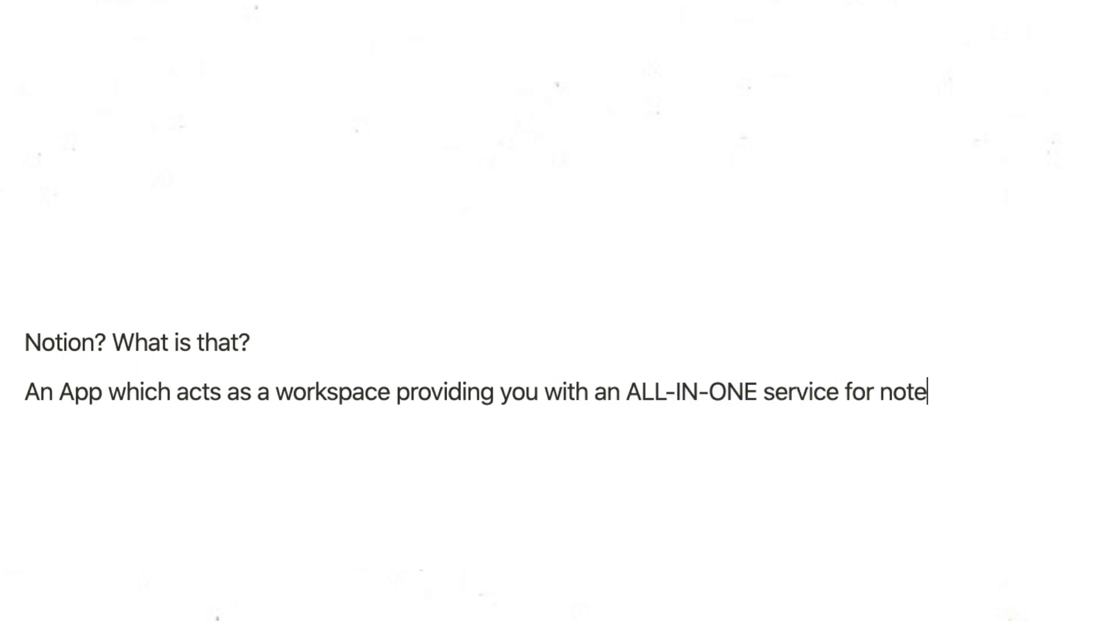
{"action": "type", "text": "s, organisation, tasks, calen"}
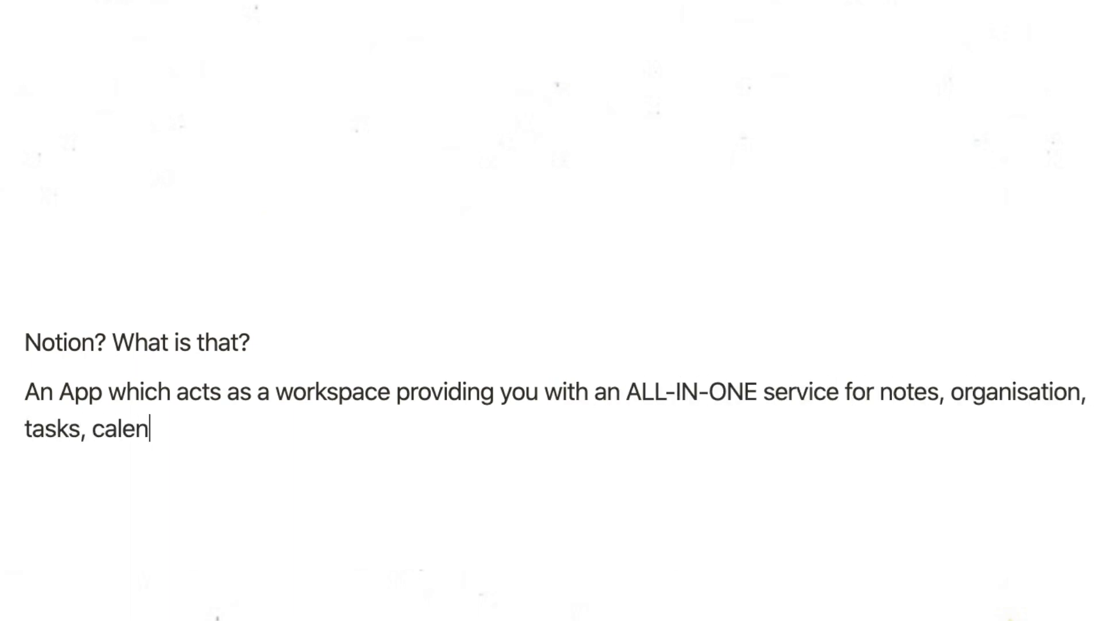
{"action": "type", "text": "dar features and more!"}
{"action": "key", "text": "Return"}
{"action": "type", "text": "Available on all operating systems"}
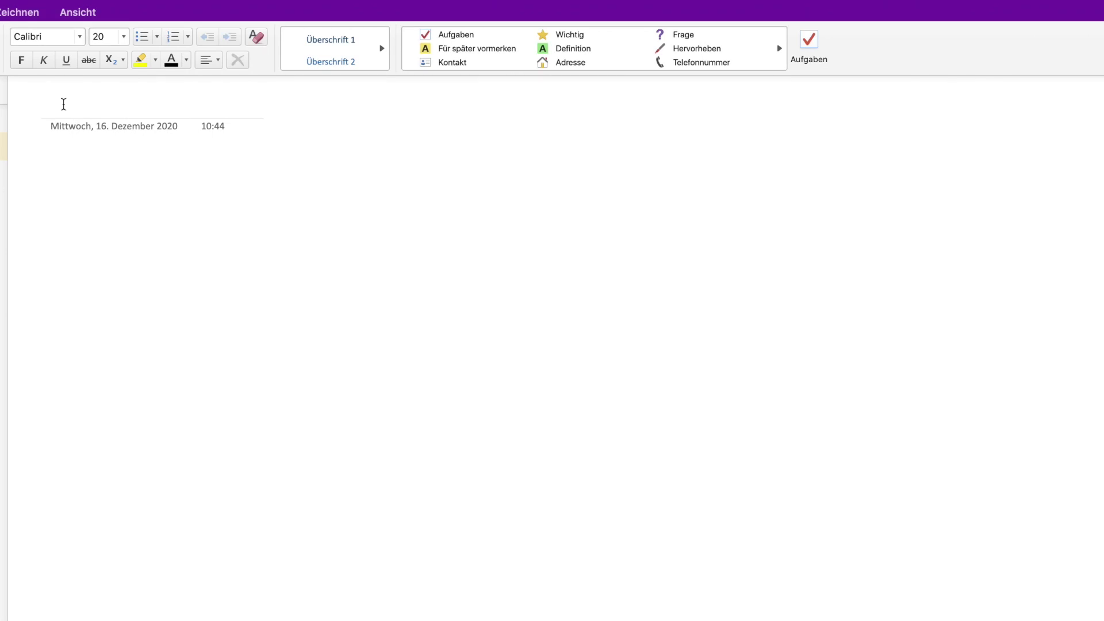
Title the page 'Basics and (Patho-)physiology of the thyroid gland' and paste in the lecture PDF
{"action": "type", "text": "sics and"}
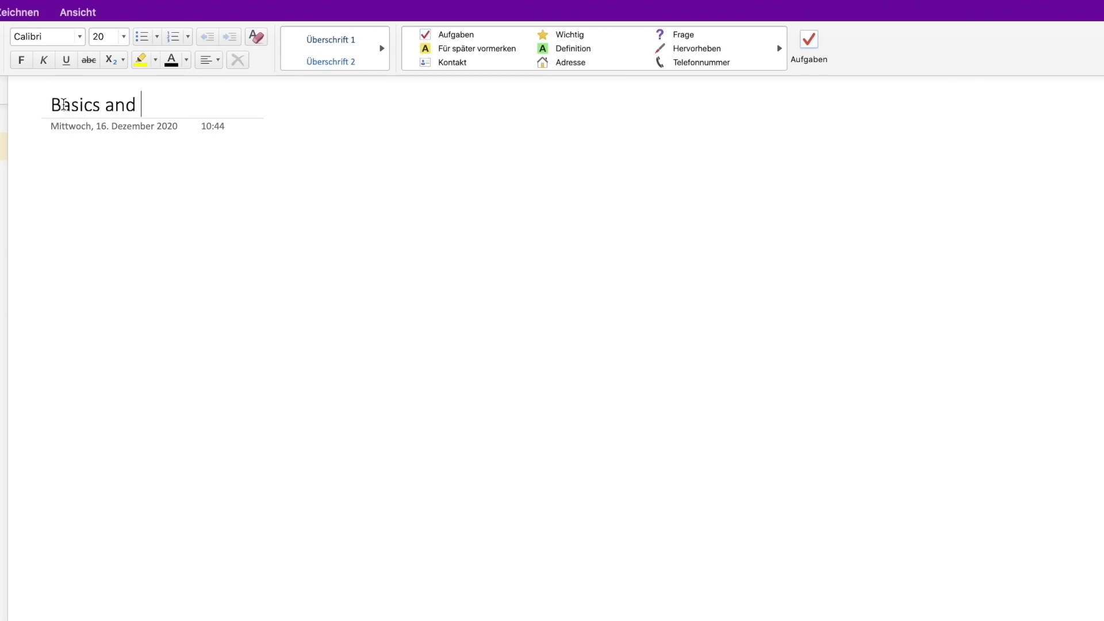
{"action": "type", "text": "(Patho-)phys"}
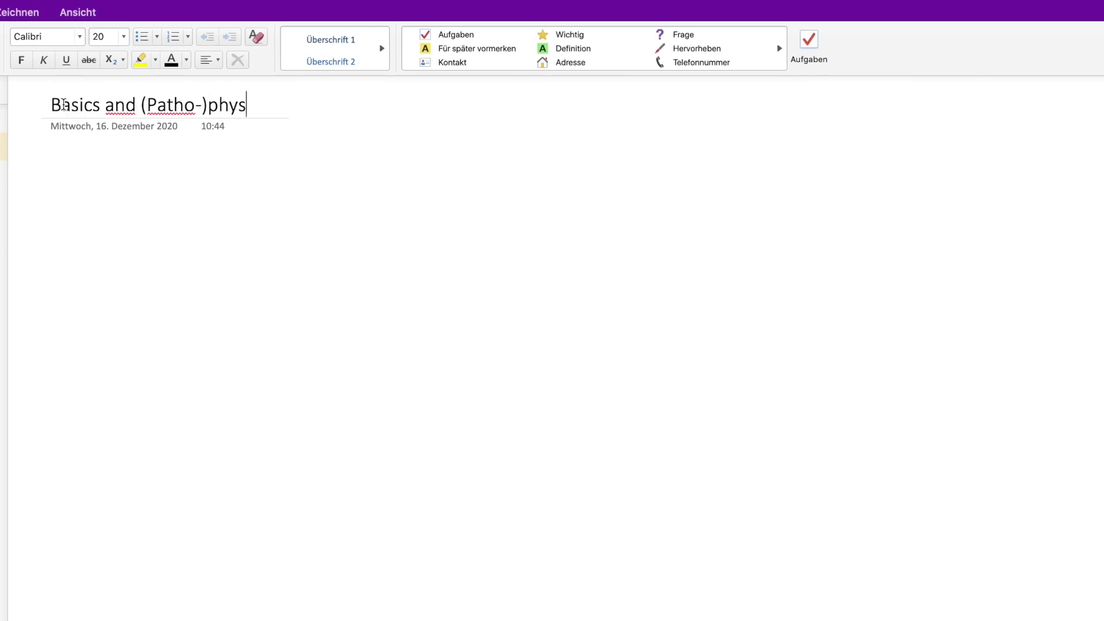
{"action": "type", "text": "iology of the th"}
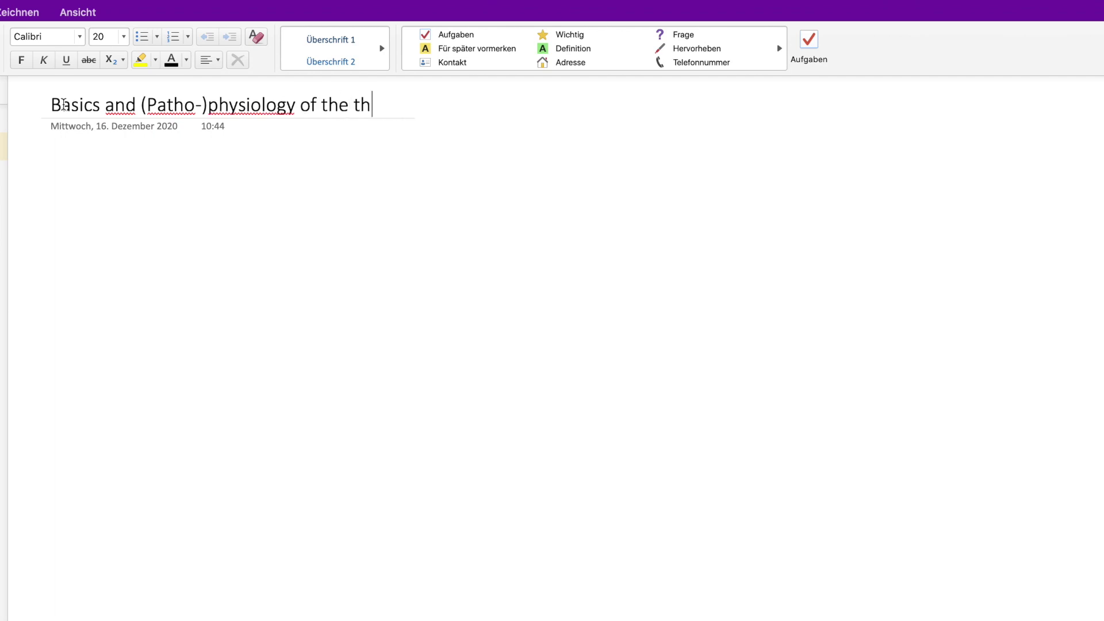
{"action": "type", "text": "yroid gland"}
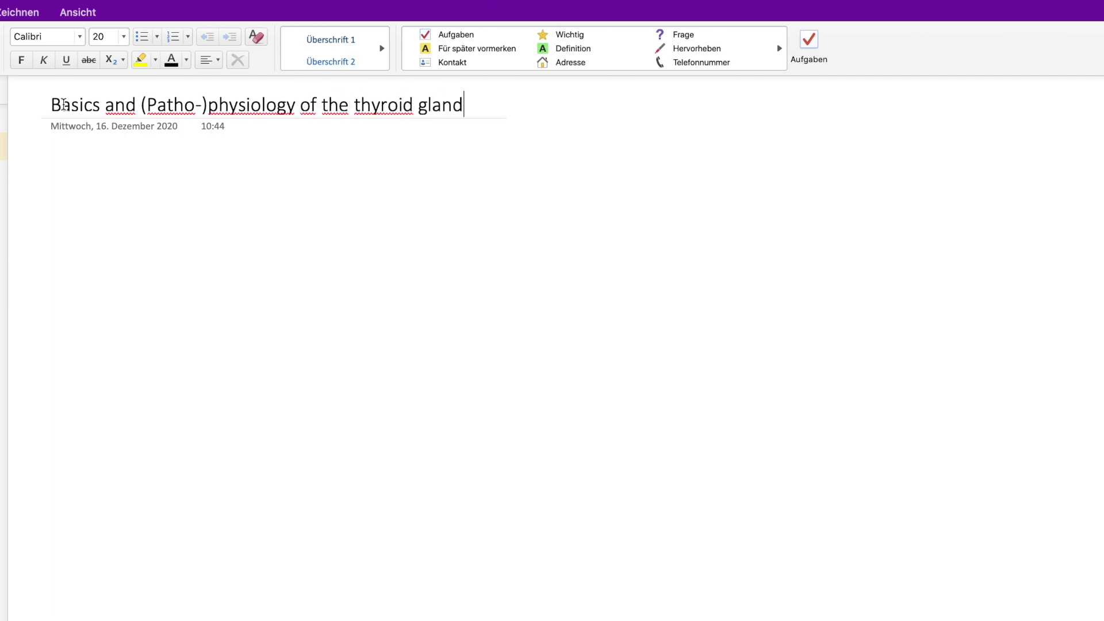
{"action": "left_click", "coordinate": [224, 308]}
{"action": "key", "text": "super+v"}
{"action": "left_click", "coordinate": [598, 100]}
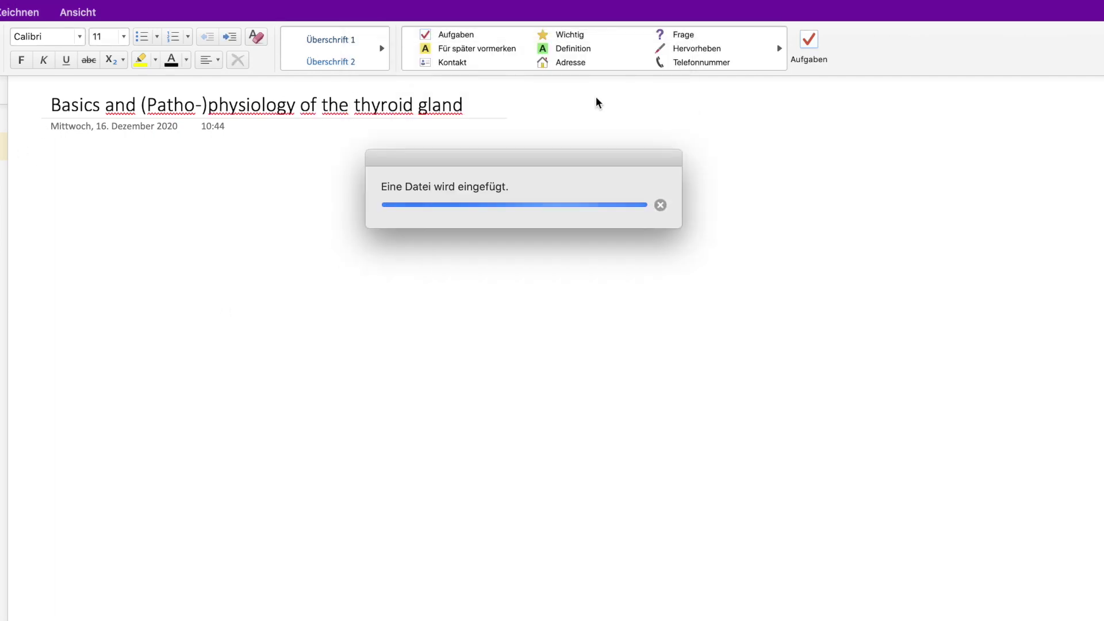
Scroll through the lecture PDF pages inserted as a printout
{"action": "scroll", "coordinate": [684, 214], "scroll_direction": "up", "scroll_amount": 15}
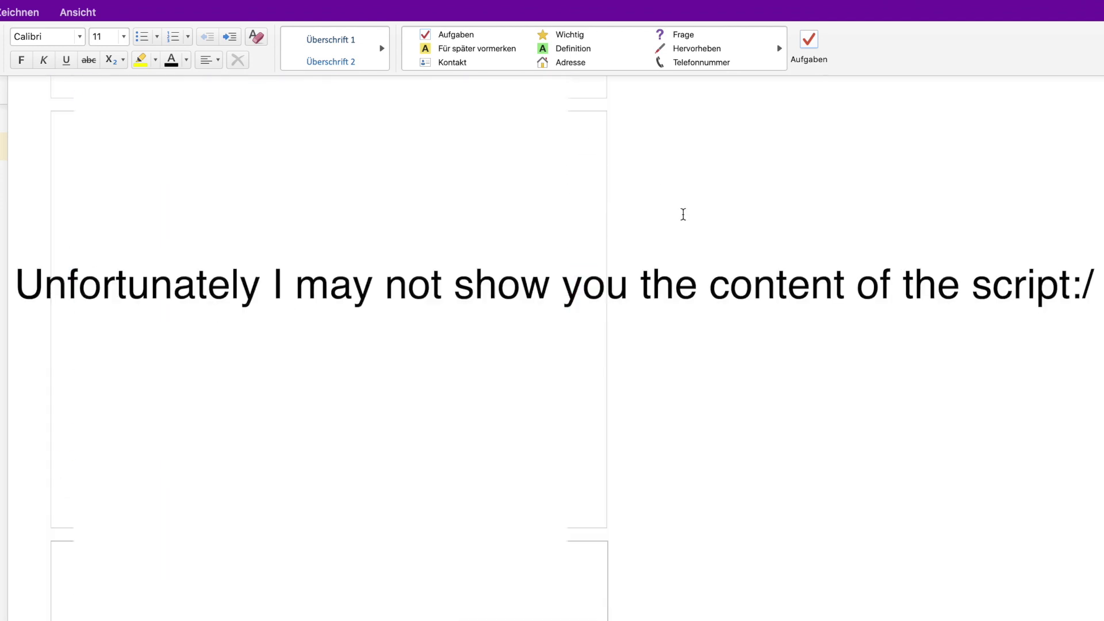
{"action": "scroll", "coordinate": [683, 214], "scroll_direction": "up", "scroll_amount": 15}
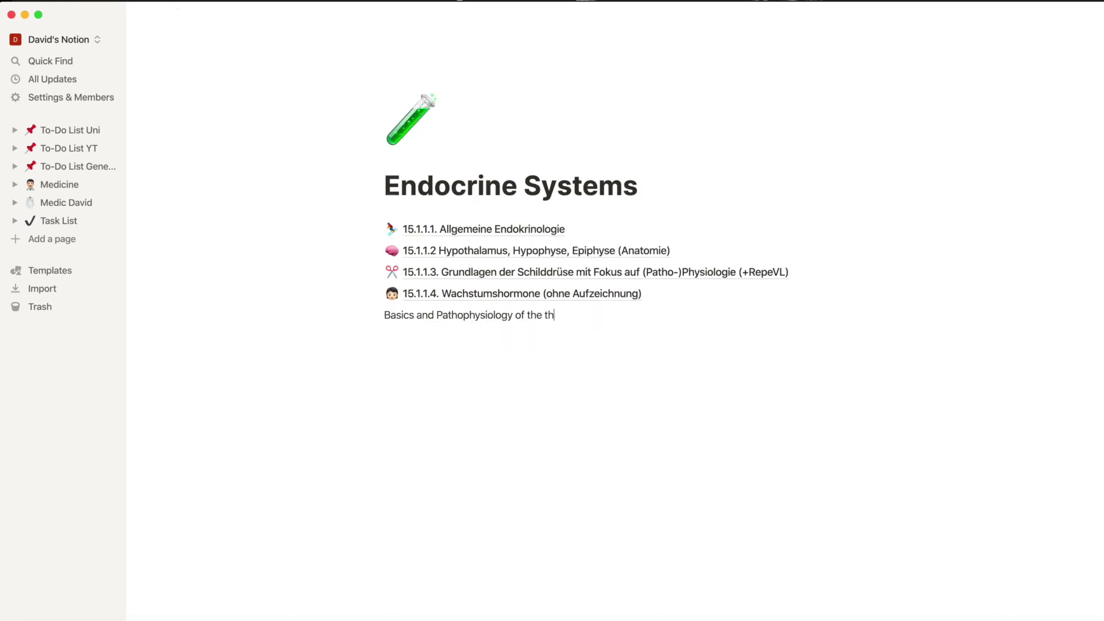
Turn the thyroid gland line into a sub-page with a sun icon and open it
{"action": "type", "text": "land"}
{"action": "left_click", "coordinate": [371, 314]}
{"action": "mouse_move", "coordinate": [246, 288]}
{"action": "left_click", "coordinate": [481, 229]}
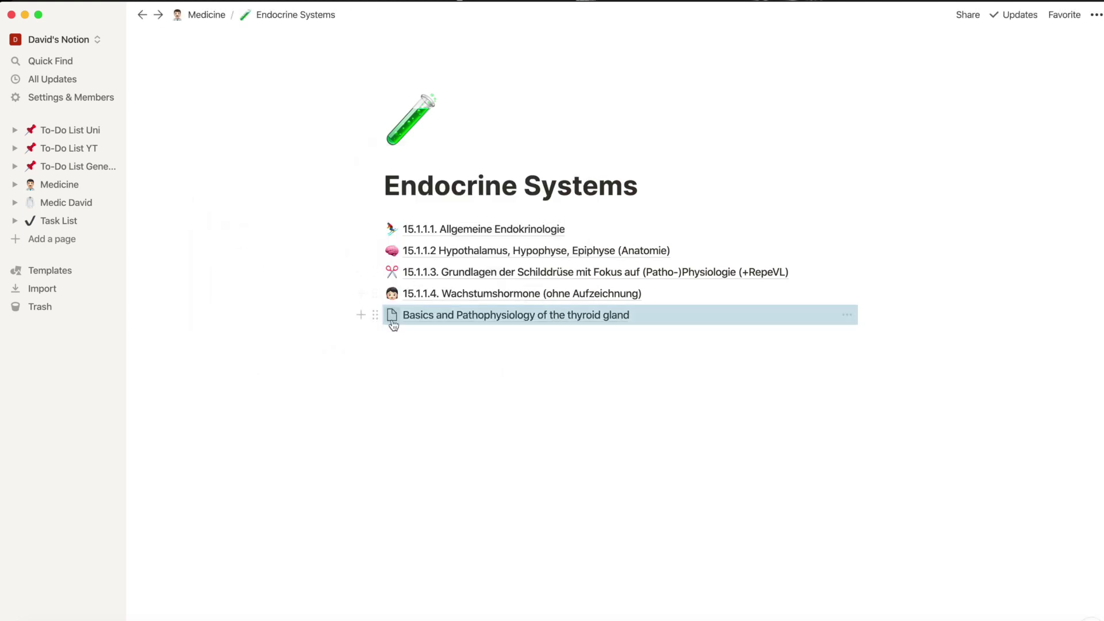
{"action": "left_click", "coordinate": [391, 317]}
{"action": "left_click", "coordinate": [399, 416]}
{"action": "left_click", "coordinate": [513, 316]}
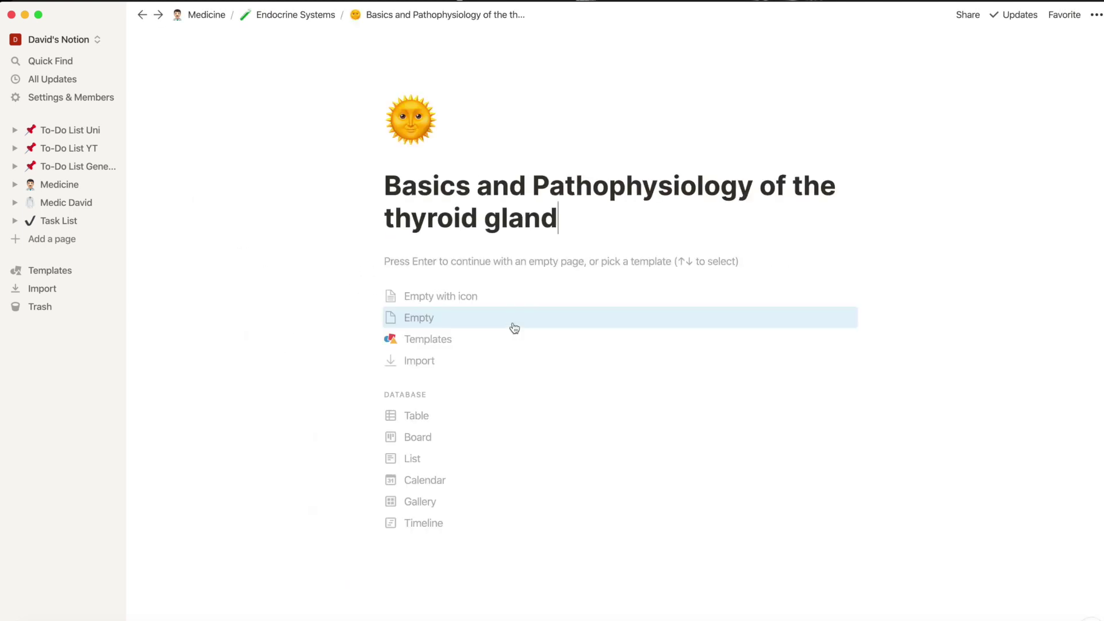
Embed the thyroid lecture PDF from the lecture folder using /pdf
{"action": "key", "text": "Return"}
{"action": "type", "text": "/pdf"}
{"action": "key", "text": "Return"}
{"action": "left_click", "coordinate": [558, 343]}
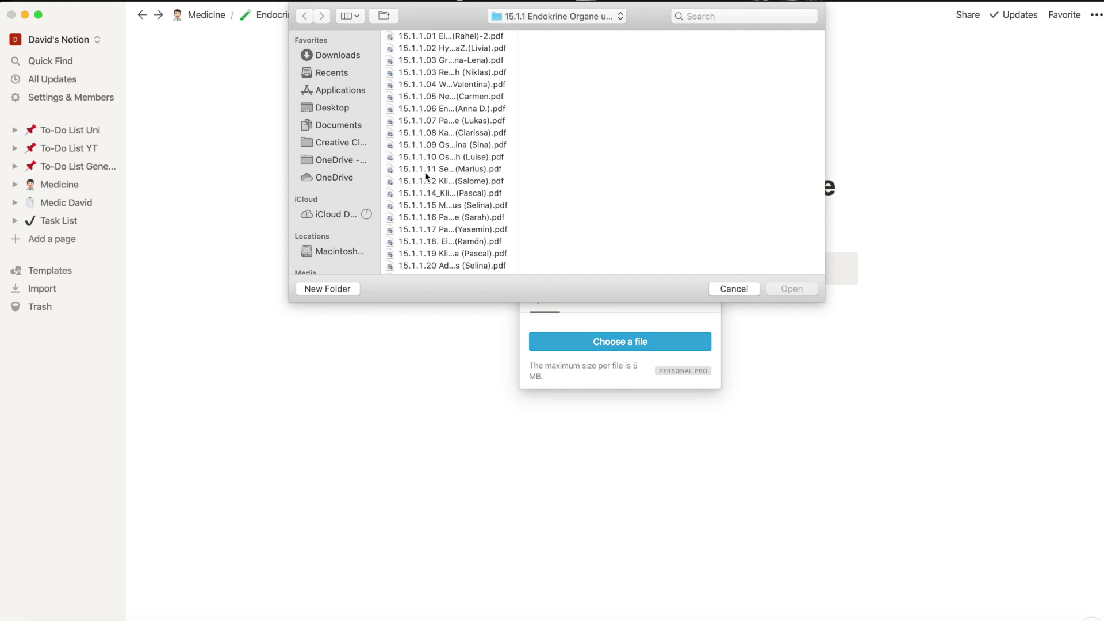
{"action": "left_click", "coordinate": [450, 72]}
{"action": "left_click", "coordinate": [453, 63]}
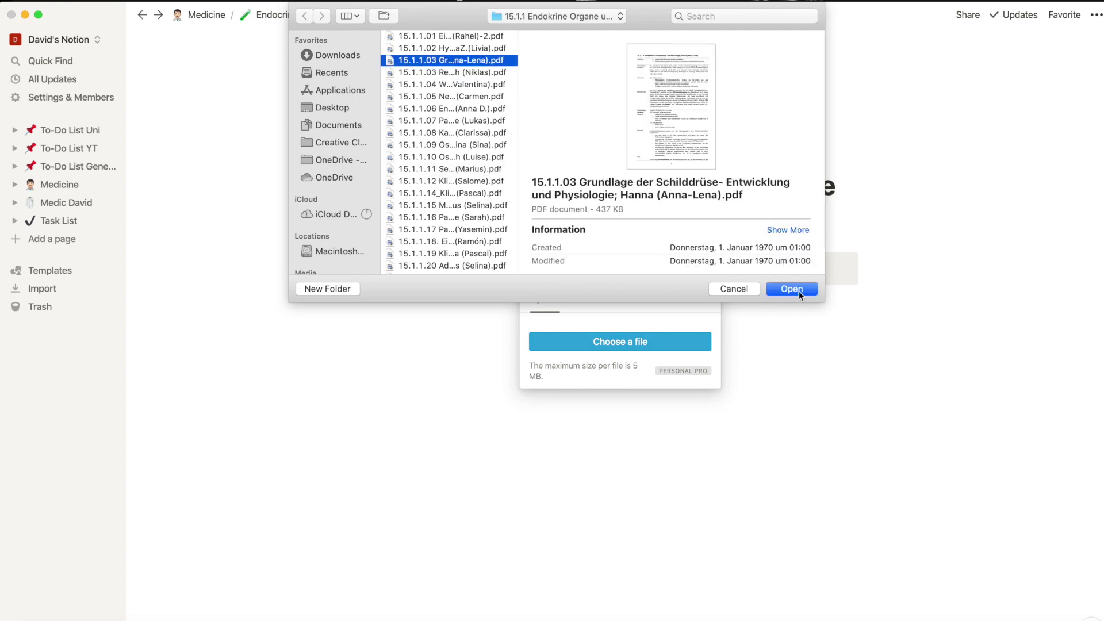
{"action": "left_click", "coordinate": [799, 291]}
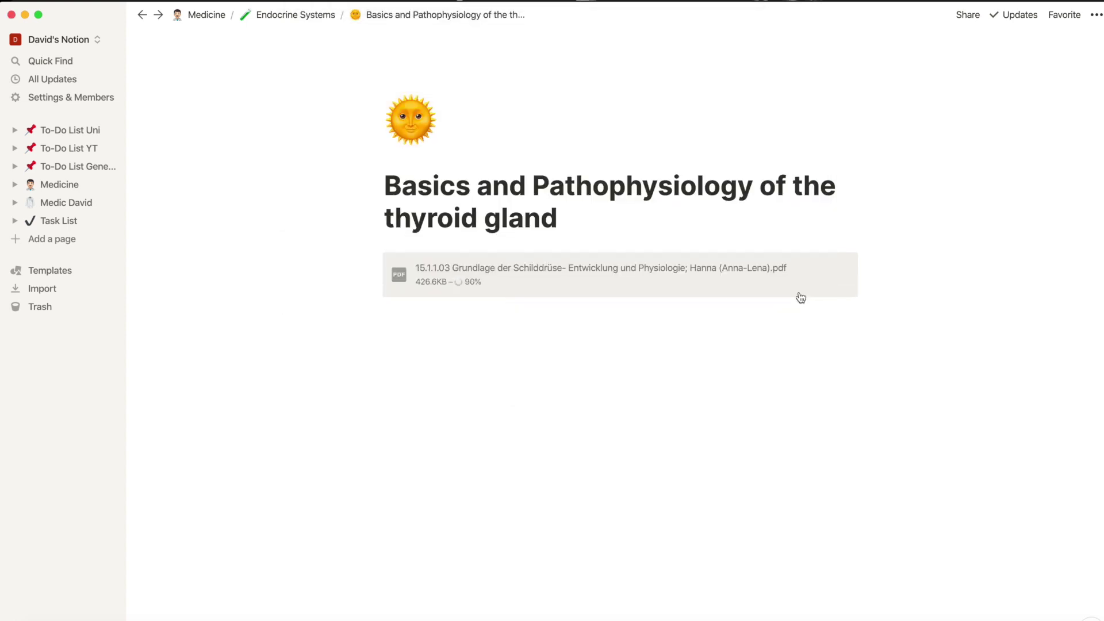
Start the next bulleted recall question below the embedded PDF
{"action": "scroll", "coordinate": [566, 591], "scroll_direction": "down", "scroll_amount": 3}
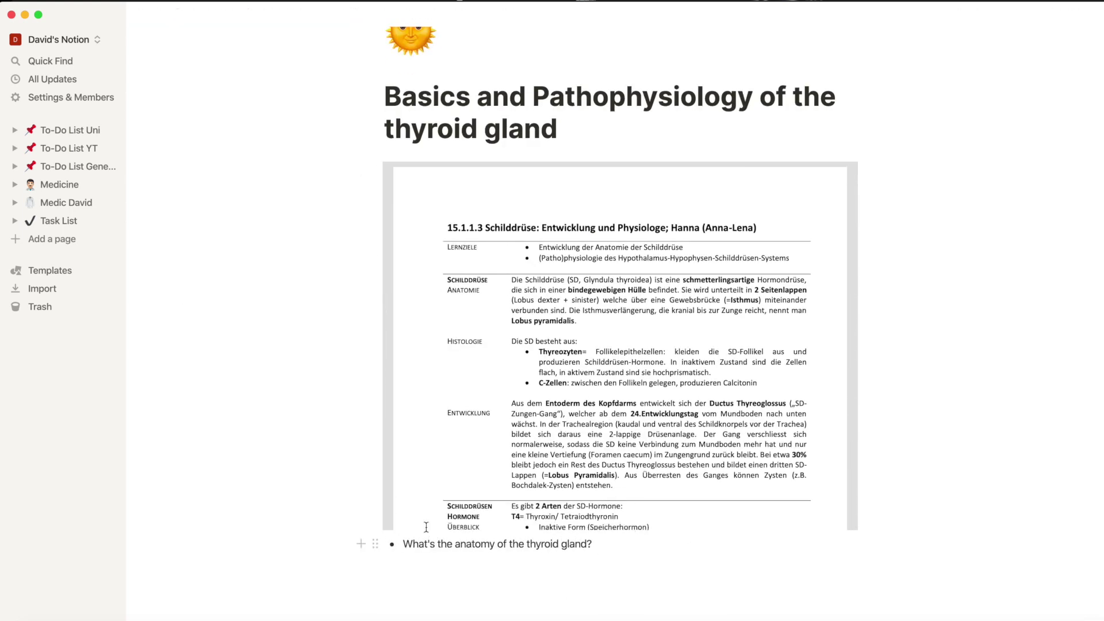
{"action": "key", "text": "Return"}
{"action": "type", "text": "Wh"}
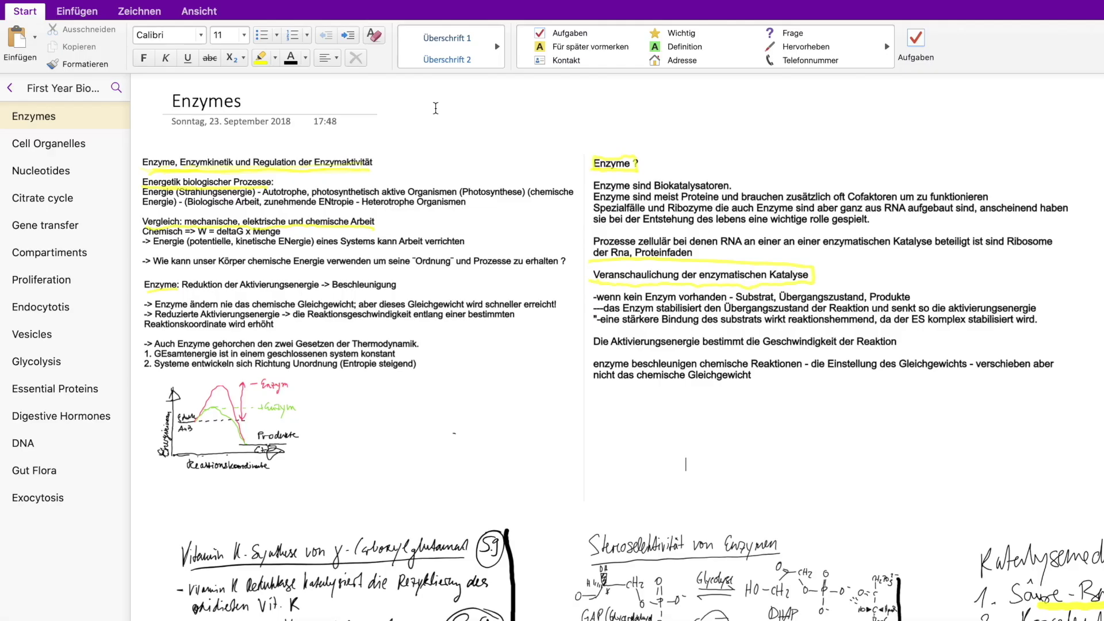
{"action": "key", "text": "super+minus"}
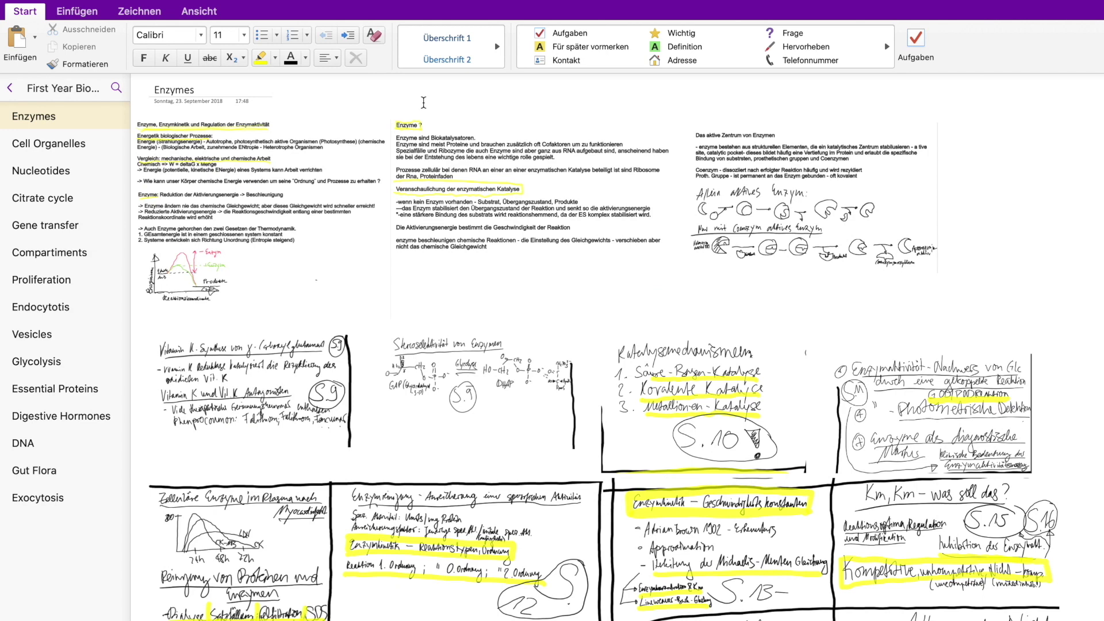
{"action": "key", "text": "super+minus"}
{"action": "key", "text": "super+minus"}
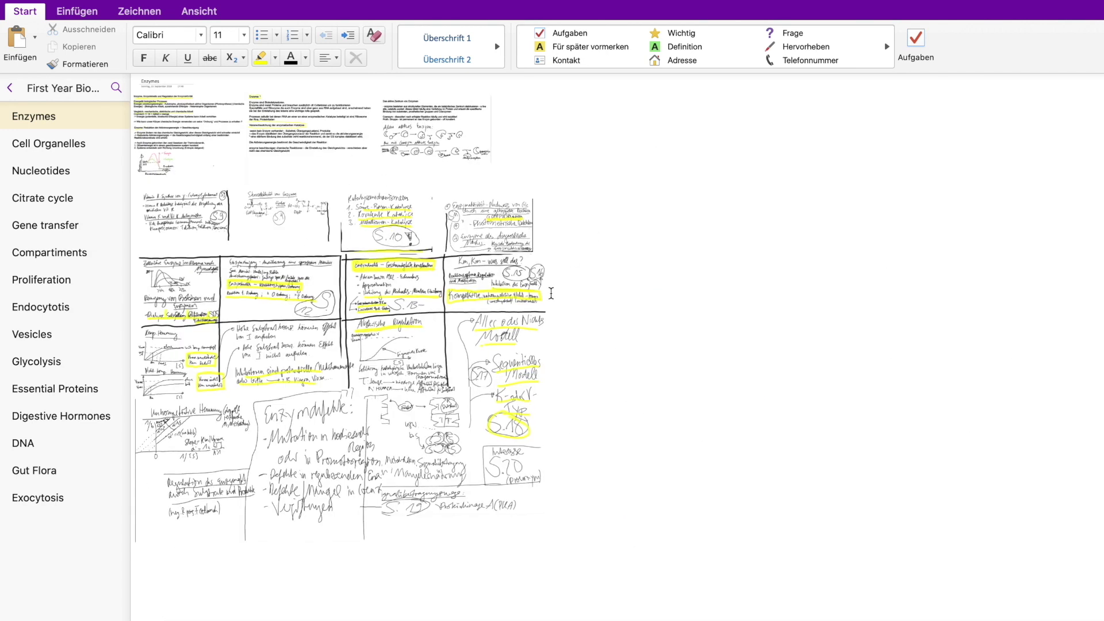
{"action": "key", "text": "super+0"}
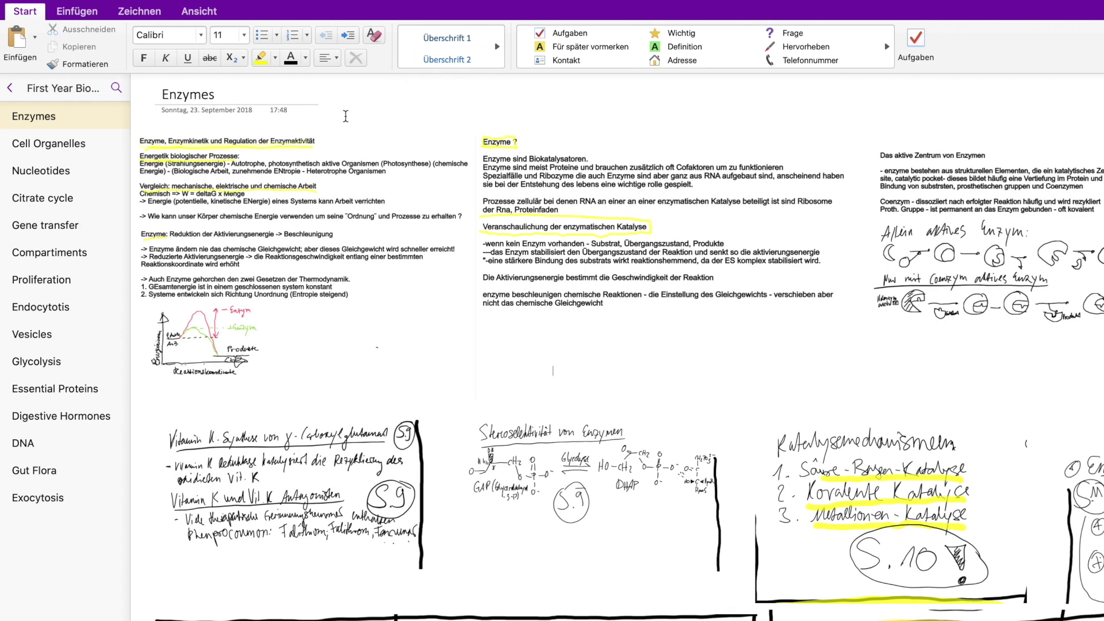
{"action": "key", "text": "super+plus"}
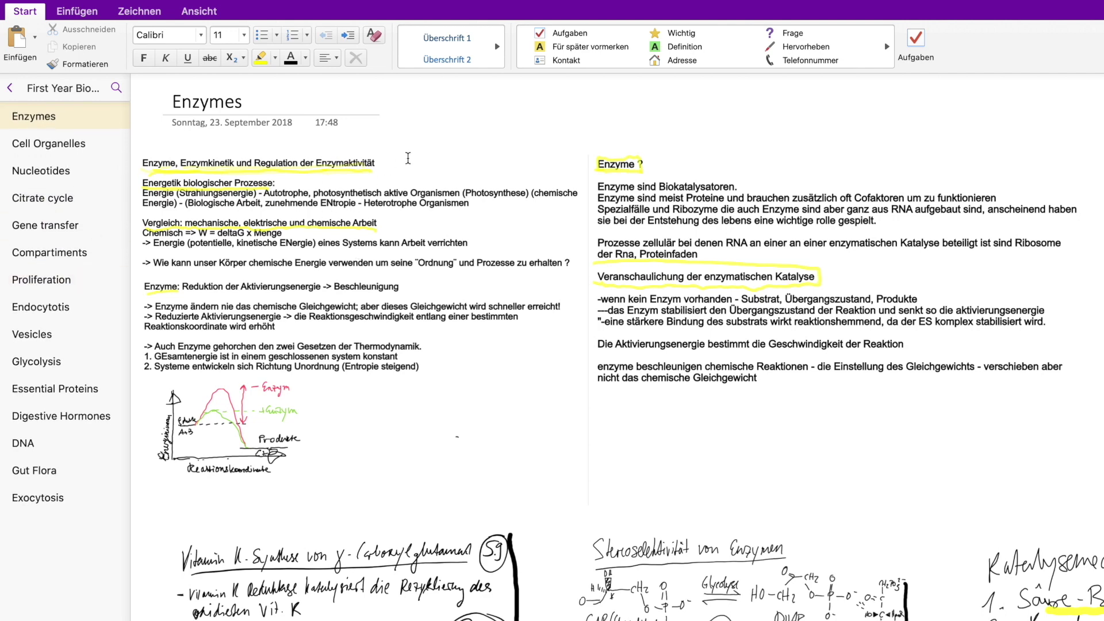
{"action": "key", "text": "super+minus"}
{"action": "key", "text": "super+minus"}
{"action": "key", "text": "super+minus"}
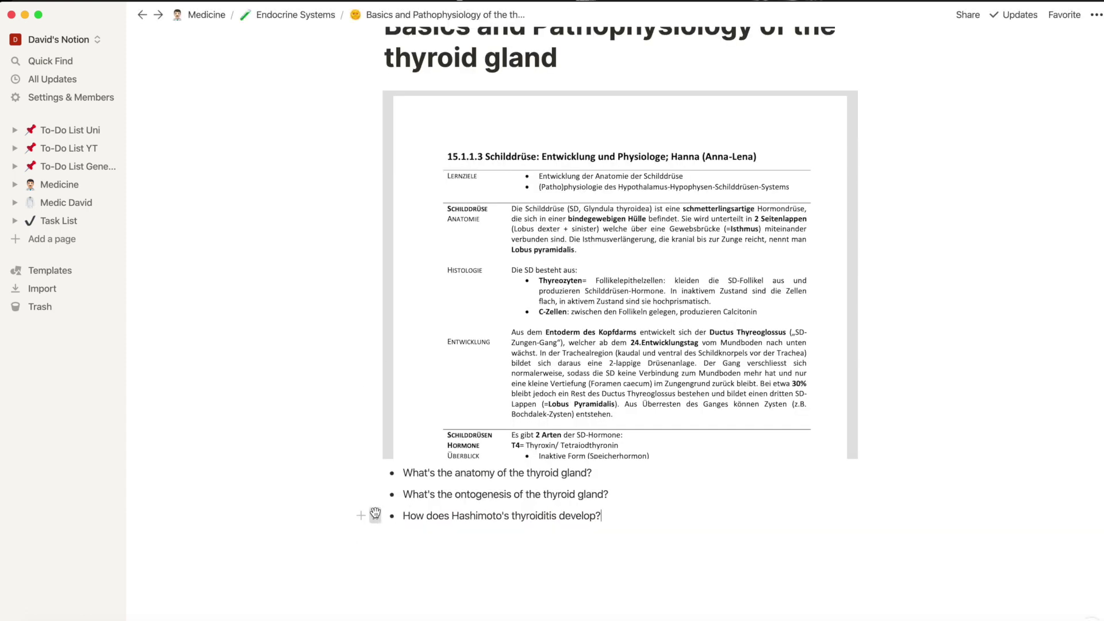
Turn the Hashimoto's thyroiditis question into a toggle list
{"action": "left_click", "coordinate": [375, 516]}
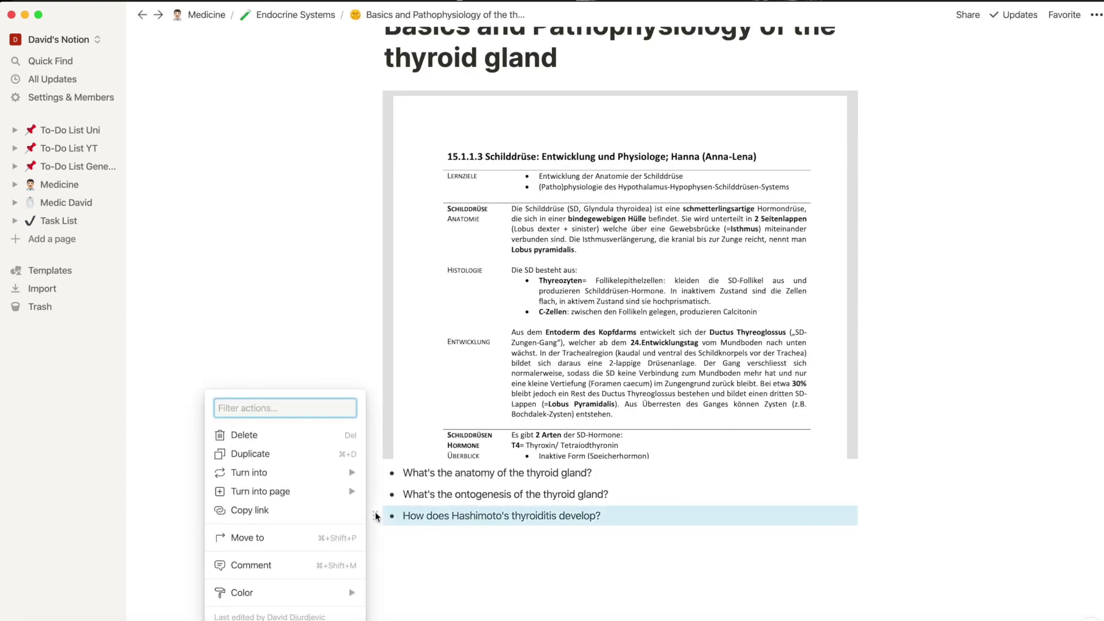
{"action": "mouse_move", "coordinate": [294, 495]}
{"action": "mouse_move", "coordinate": [296, 475]}
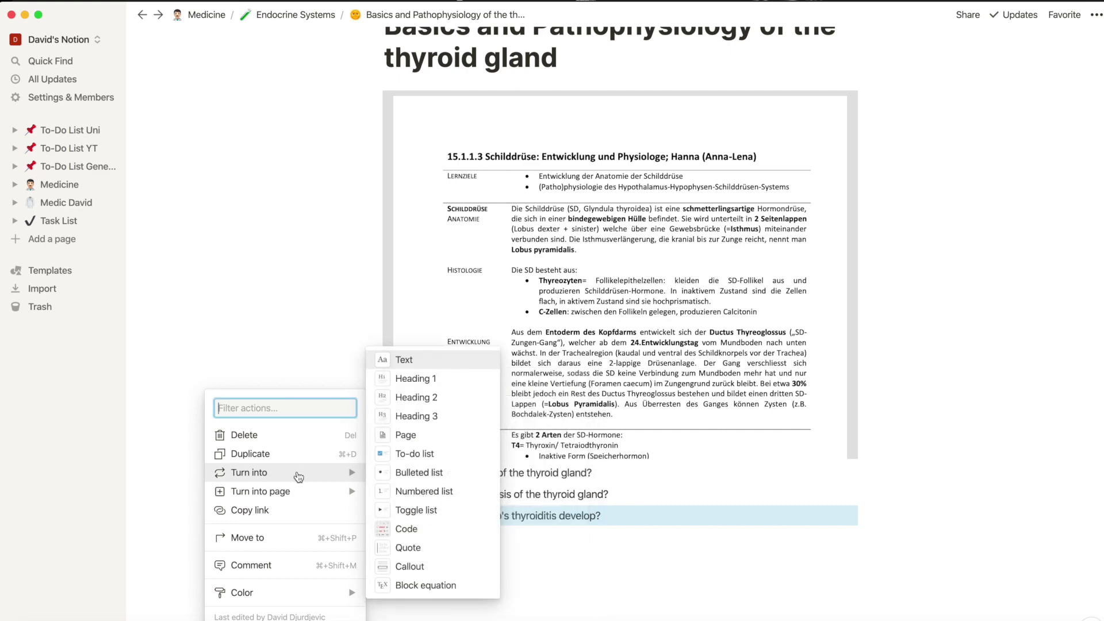
{"action": "left_click", "coordinate": [422, 514]}
{"action": "left_click", "coordinate": [391, 517]}
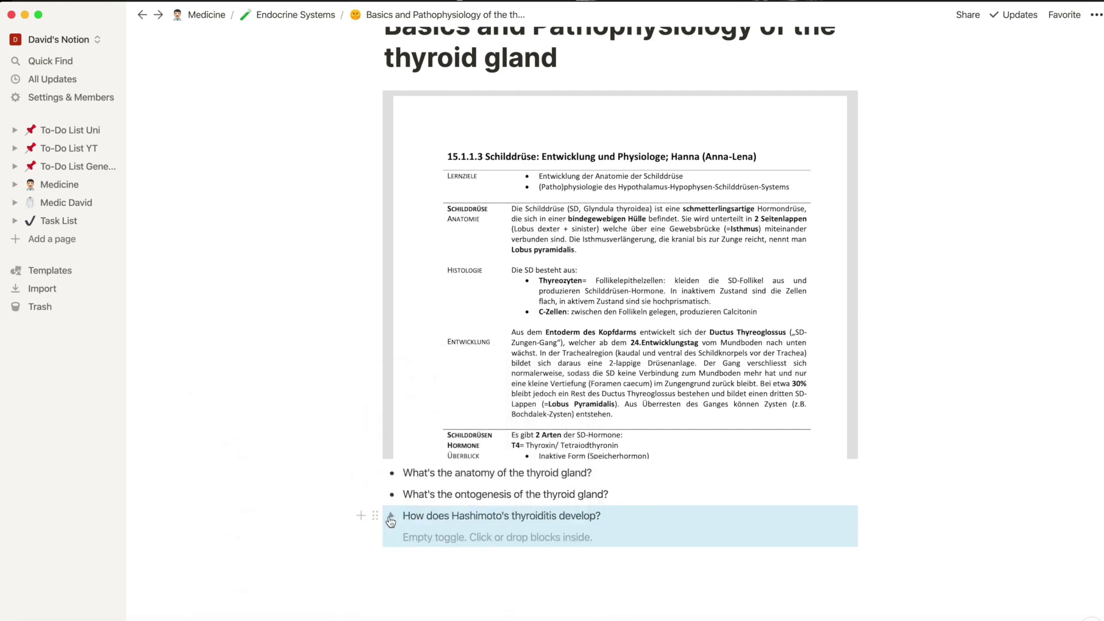
{"action": "left_click", "coordinate": [391, 516]}
{"action": "key", "text": "Up"}
{"action": "scroll", "coordinate": [391, 460], "scroll_direction": "down", "scroll_amount": 2}
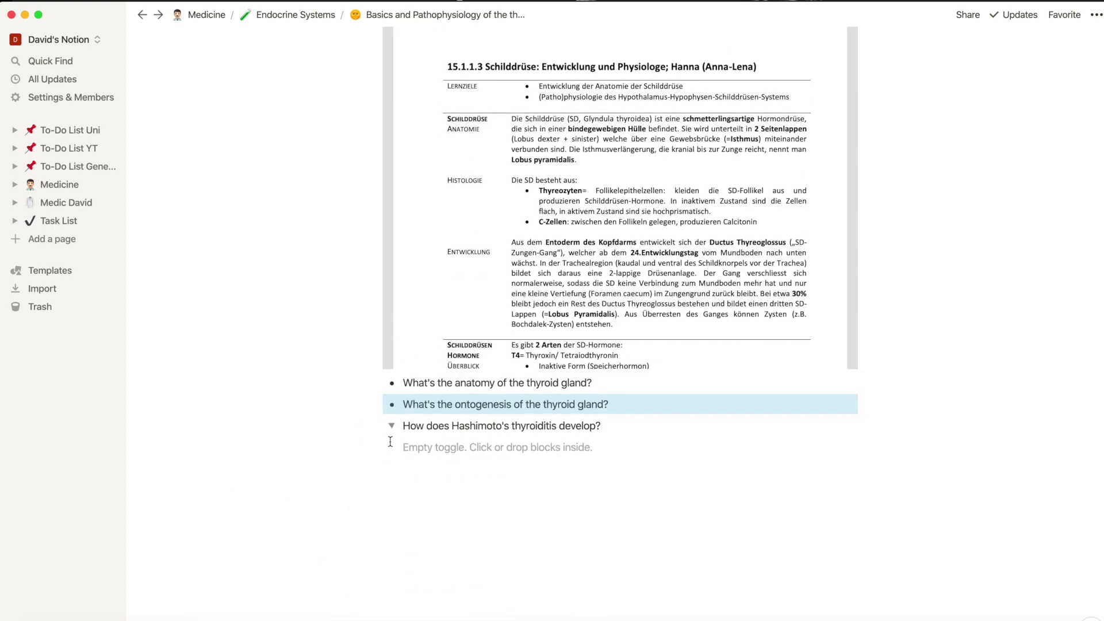
Paste the TPO explanation inside the Hashimoto toggle, collapse it, and begin a new bullet
{"action": "left_click", "coordinate": [618, 454]}
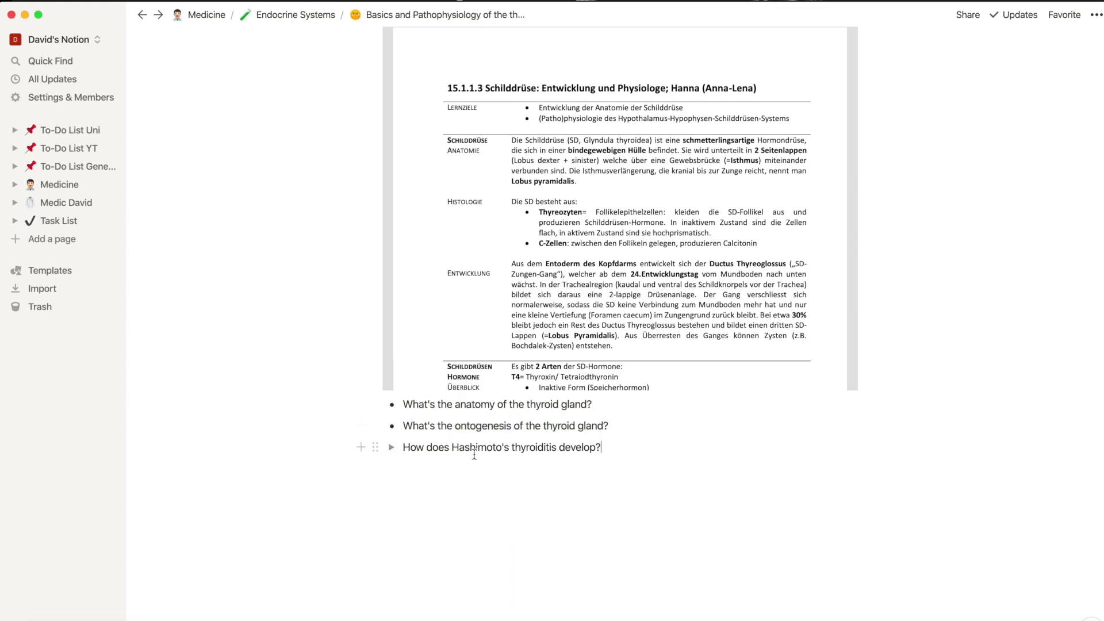
{"action": "left_click", "coordinate": [391, 448]}
{"action": "left_click", "coordinate": [426, 446]}
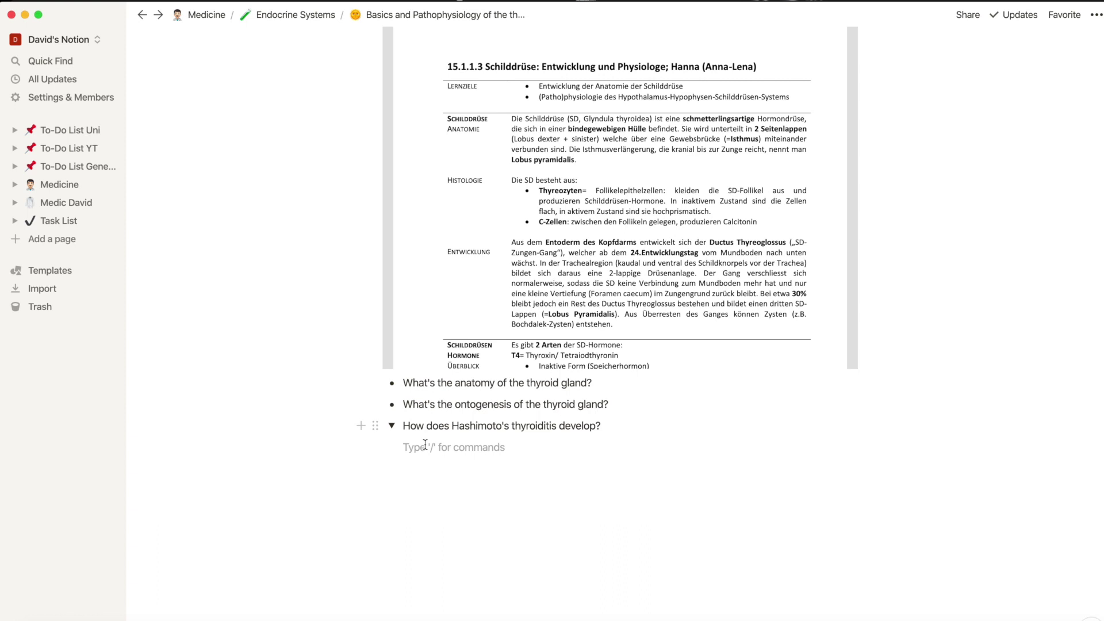
{"action": "type", "text": "If the apical membrane of the thyrocytes breaks (through viral infection or mechanical action), then the TPOs get out of the lumen into the environment and come into contact with B and T cells → they attack the TPOs → inflammatory reaction.."}
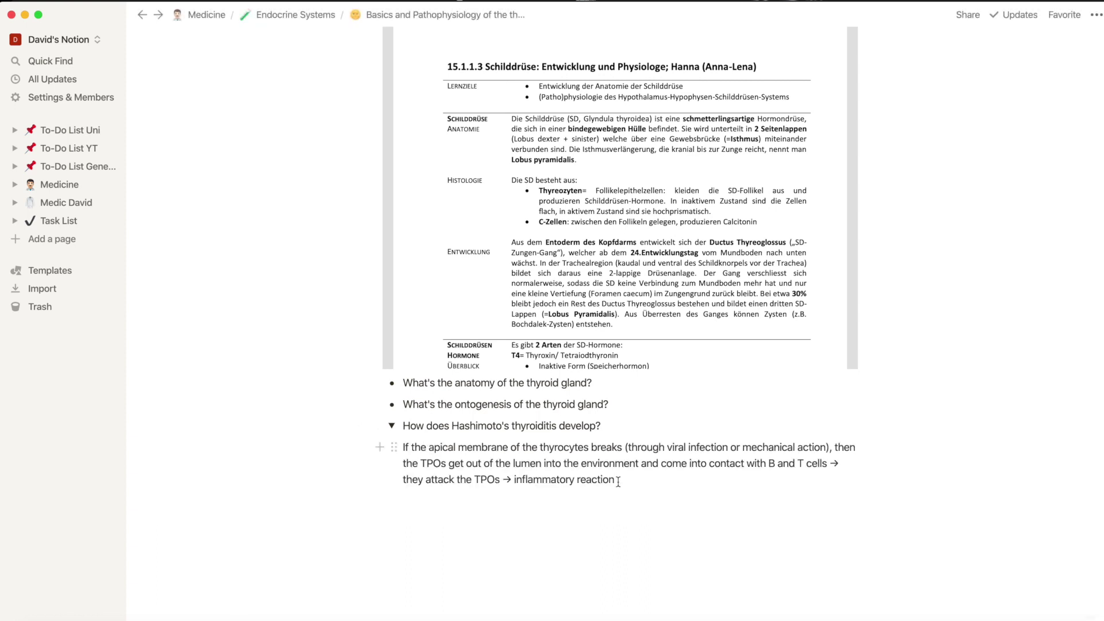
{"action": "left_click", "coordinate": [393, 427]}
{"action": "left_click", "coordinate": [394, 449]}
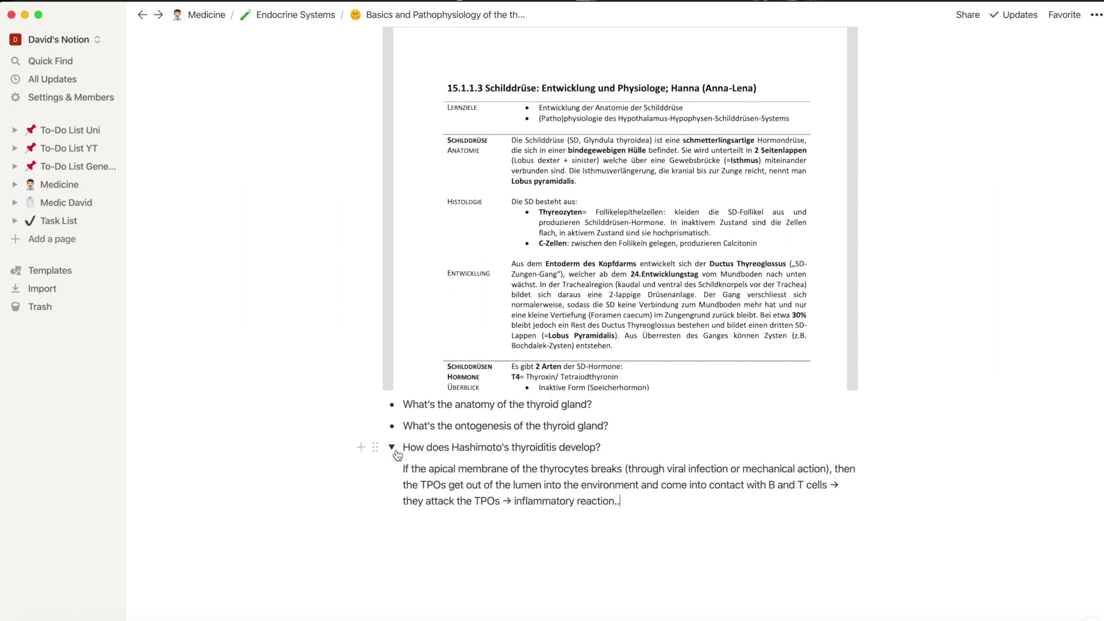
{"action": "left_click", "coordinate": [393, 448]}
{"action": "left_click", "coordinate": [562, 466]}
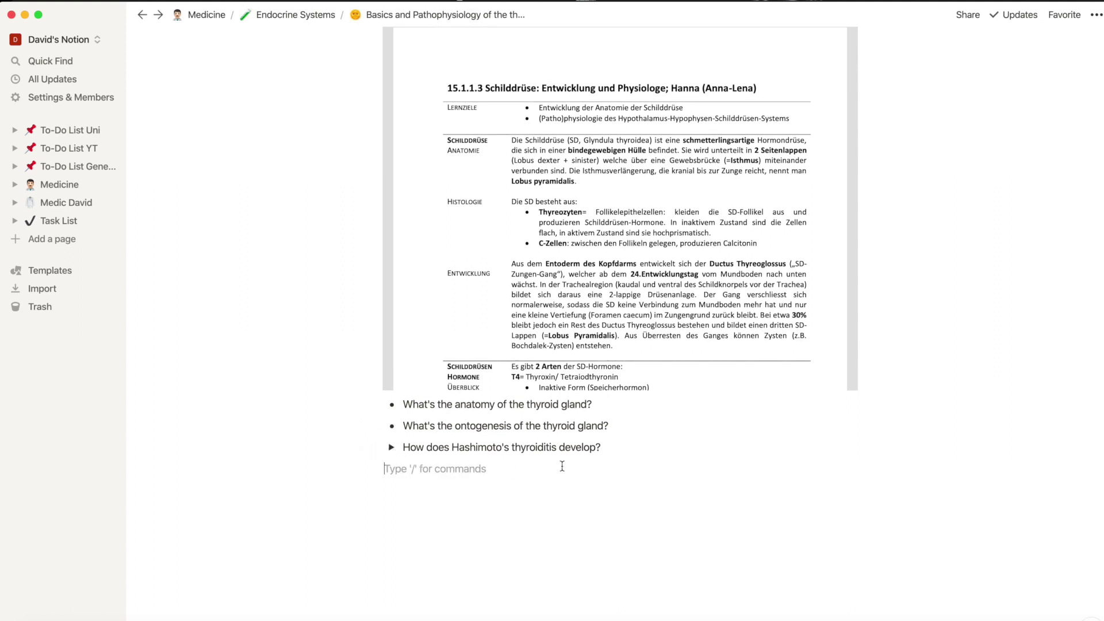
{"action": "type", "text": "-"}
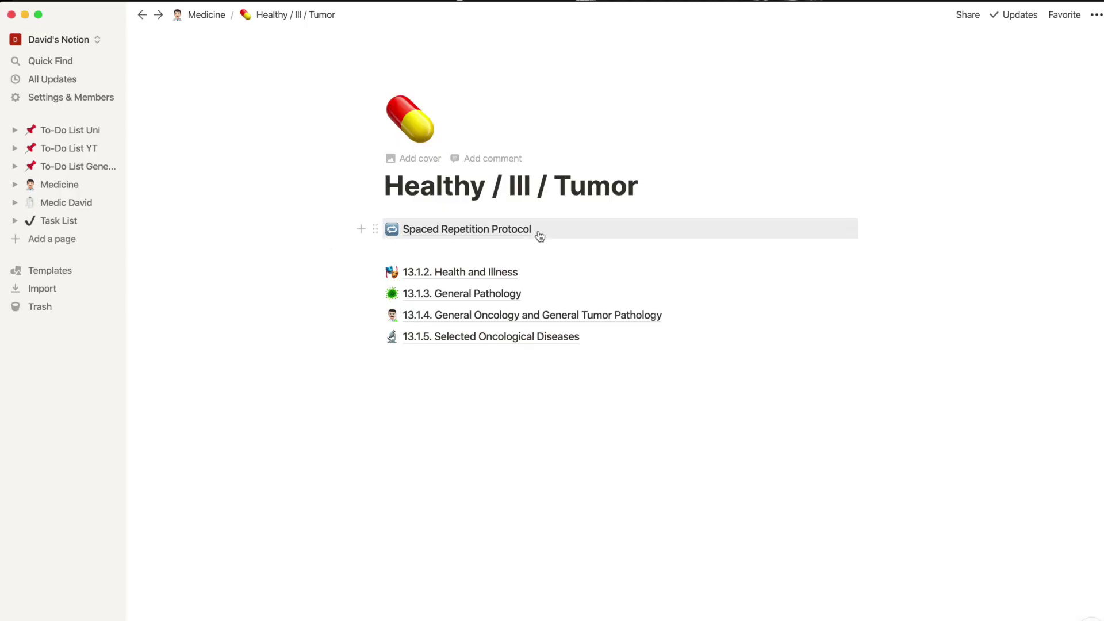
Add a 'Thyroid gland (Pathophysiology)' row to Spaced Repetition Protocol with Rate 3 set to 3/5
{"action": "left_click", "coordinate": [532, 230]}
{"action": "left_click", "coordinate": [251, 277]}
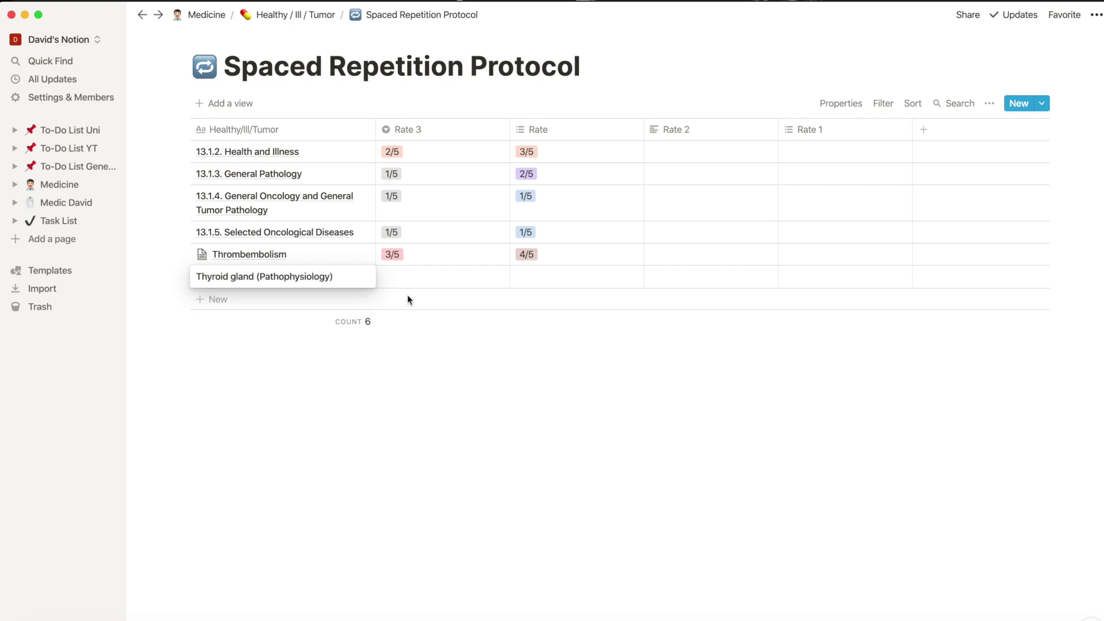
{"action": "left_click", "coordinate": [403, 276]}
{"action": "type", "text": "3"}
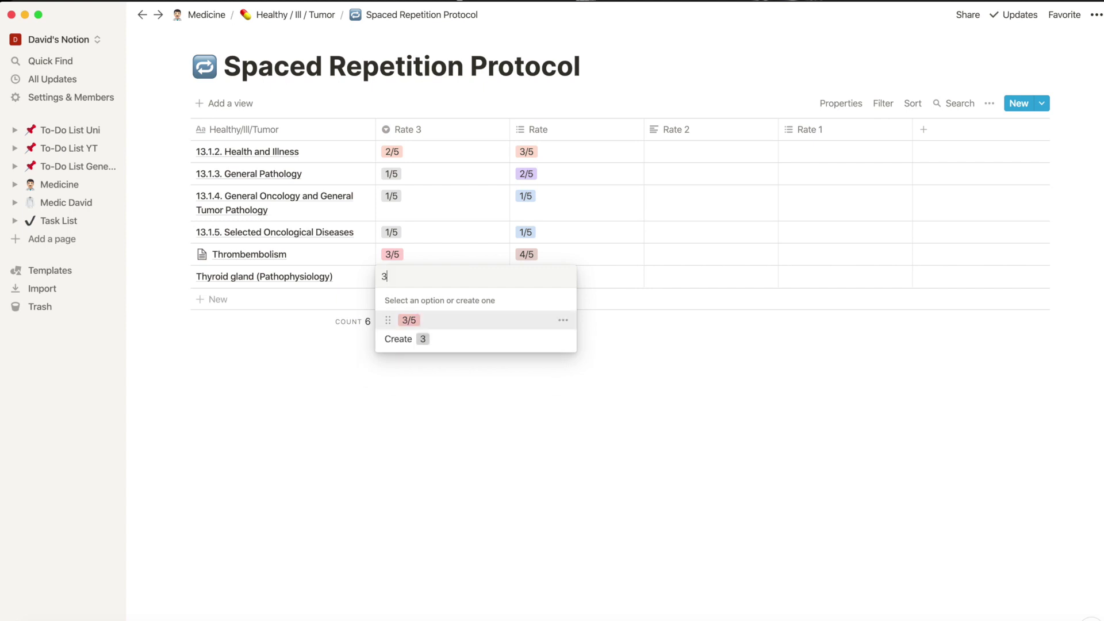
{"action": "type", "text": "/5"}
{"action": "left_click", "coordinate": [412, 320]}
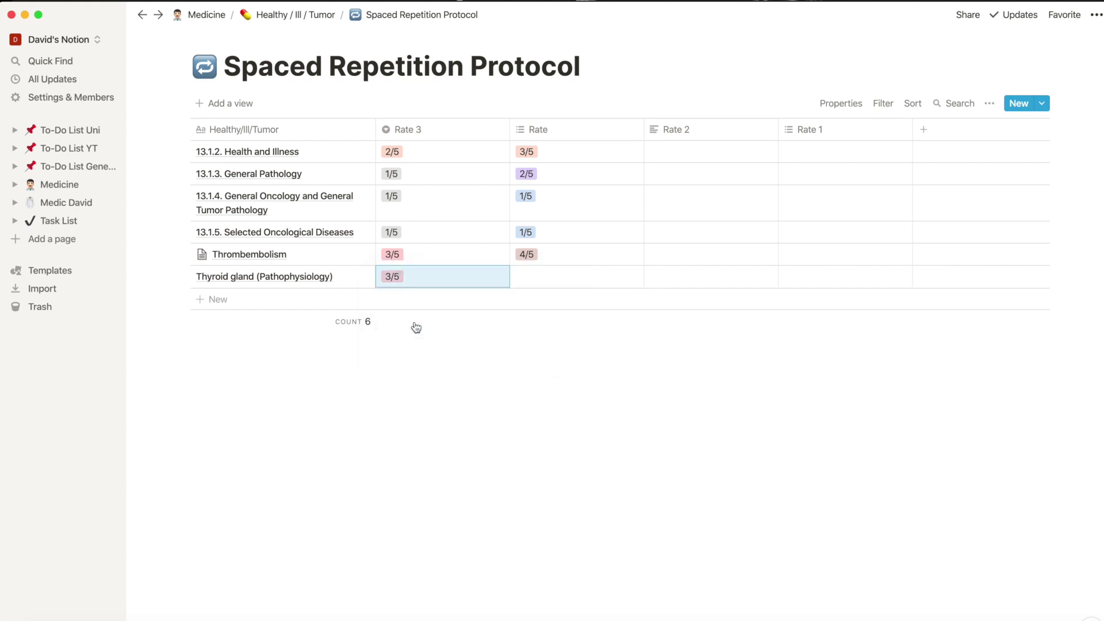
Add a focus-on-thyroid-cells note and an Unsplash 'medicine' image to the thyroid gland entry
{"action": "left_click", "coordinate": [352, 277]}
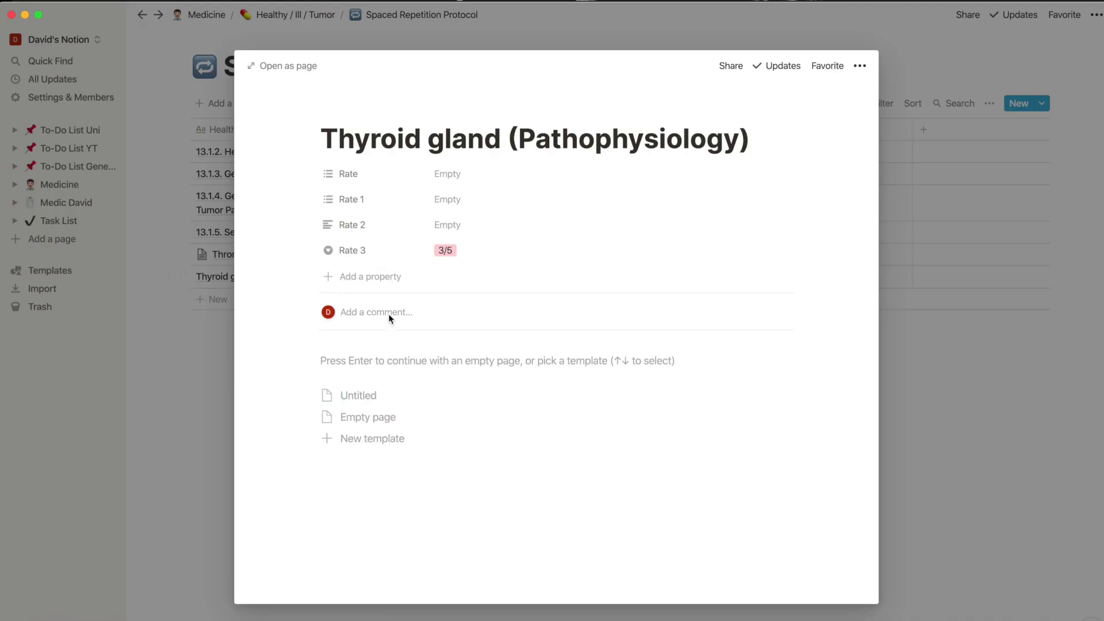
{"action": "type", "text": "N"}
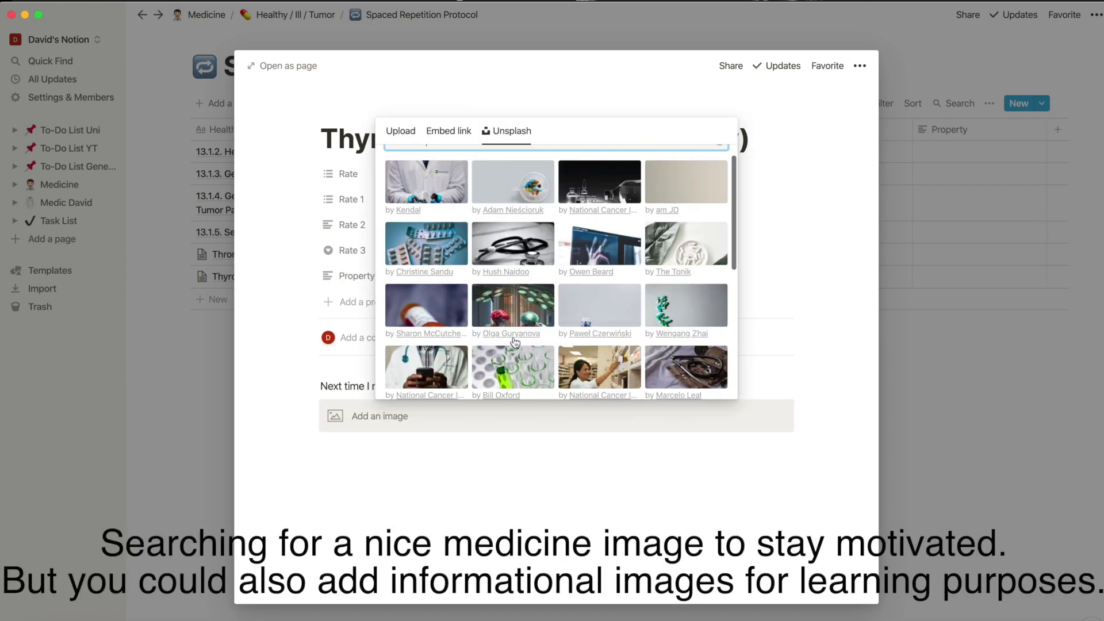
{"action": "type", "text": "medicine"}
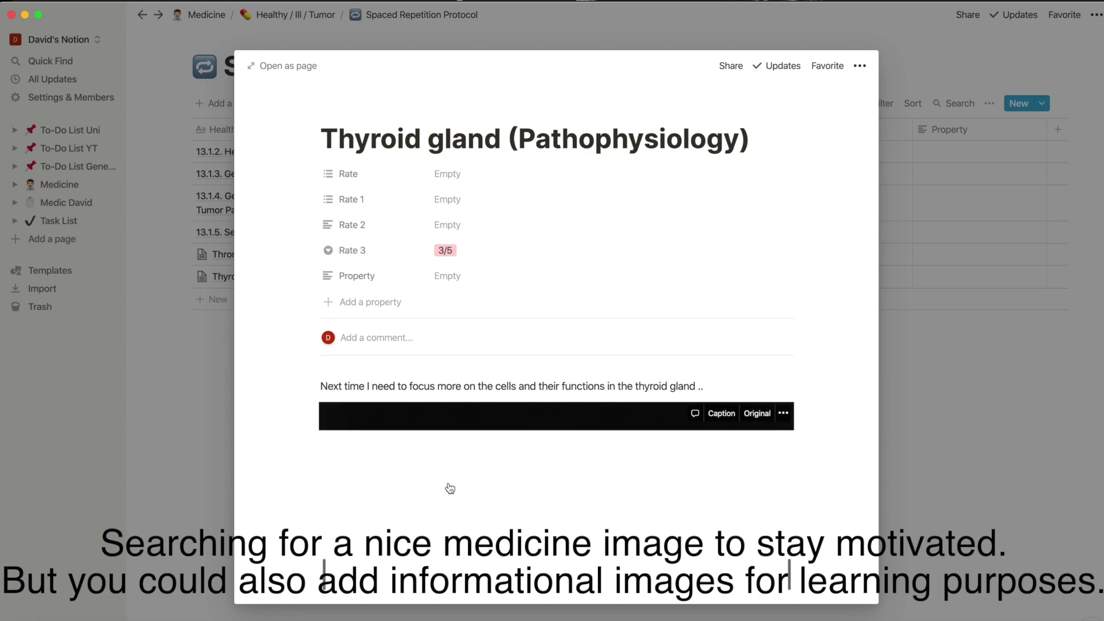
{"action": "scroll", "coordinate": [299, 495], "scroll_direction": "down", "scroll_amount": 5}
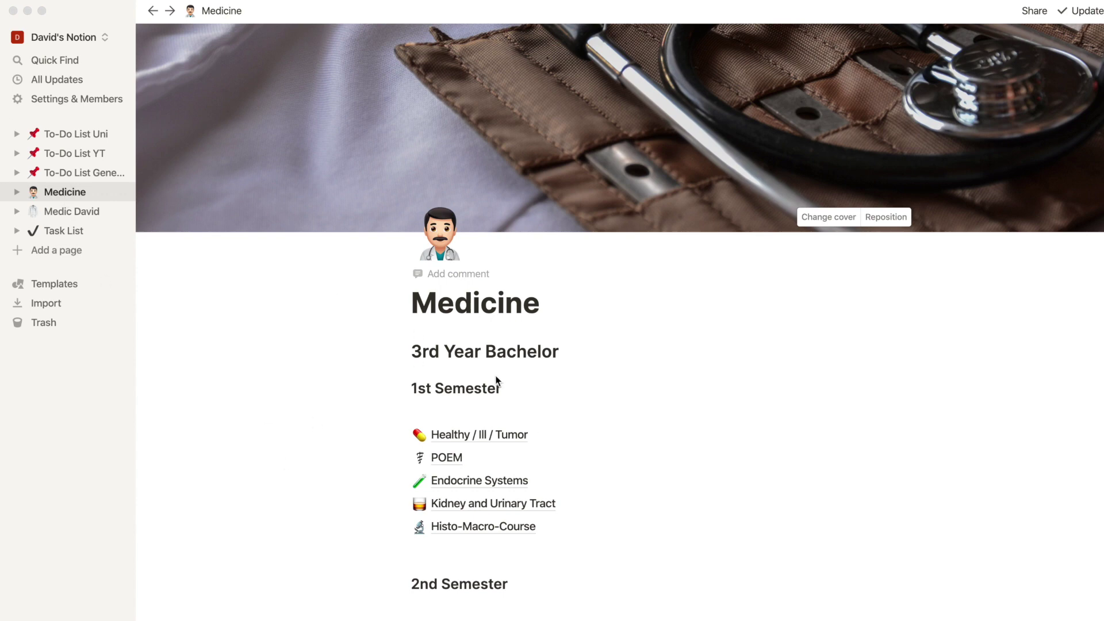
{"action": "left_click_drag", "start_coordinate": [504, 389], "coordinate": [414, 389]}
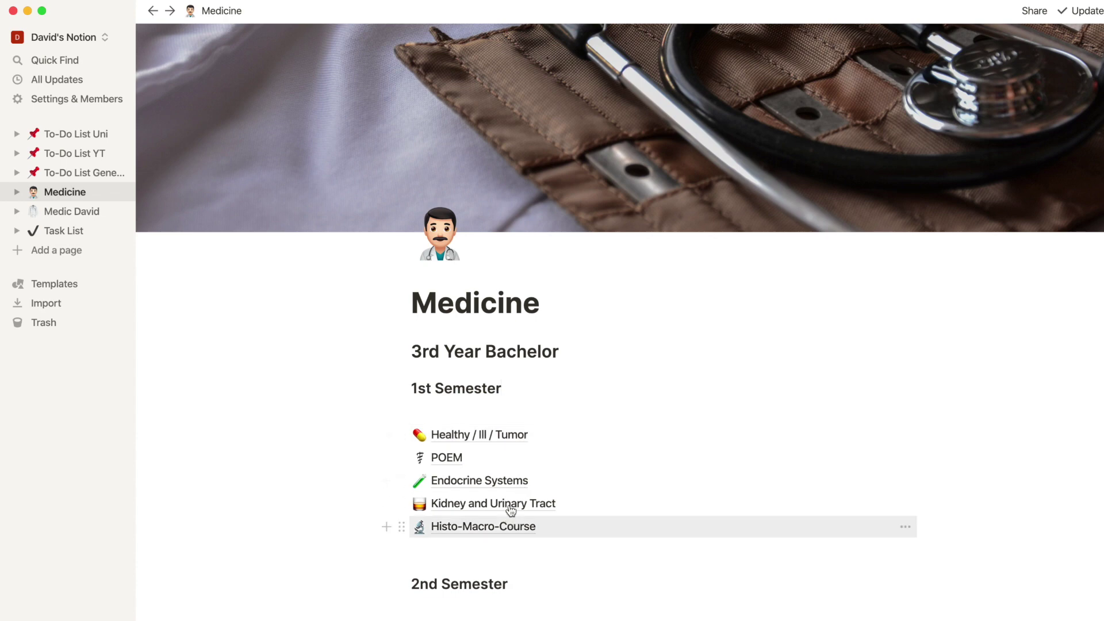
{"action": "left_click", "coordinate": [551, 440]}
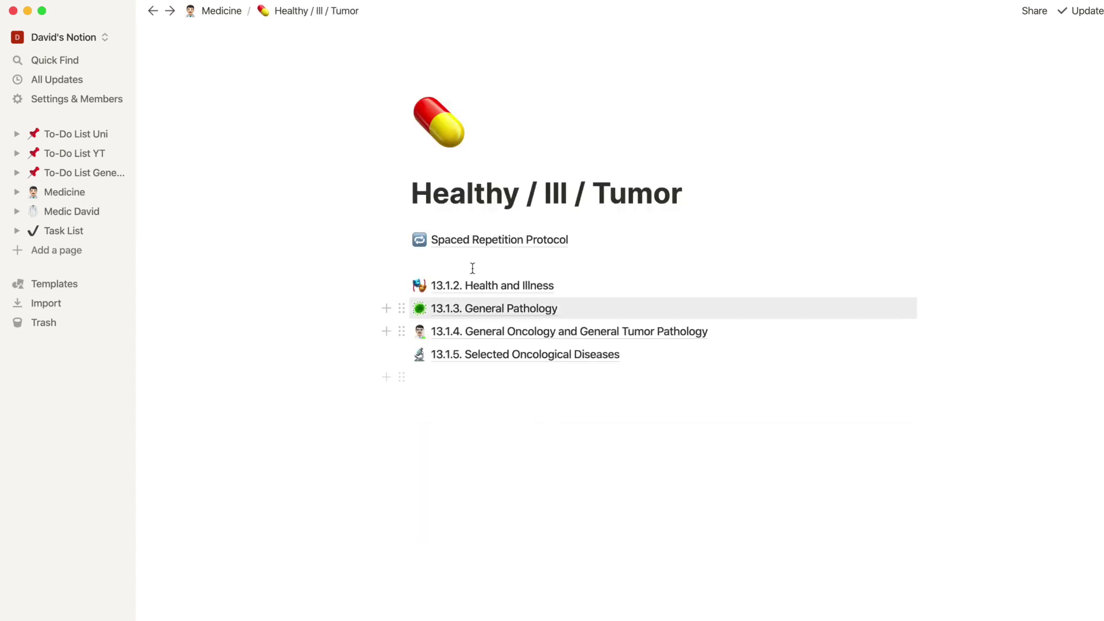
{"action": "left_click", "coordinate": [728, 338]}
{"action": "scroll", "coordinate": [628, 439], "scroll_direction": "down", "scroll_amount": 5}
{"action": "scroll", "coordinate": [649, 613], "scroll_direction": "up", "scroll_amount": 5}
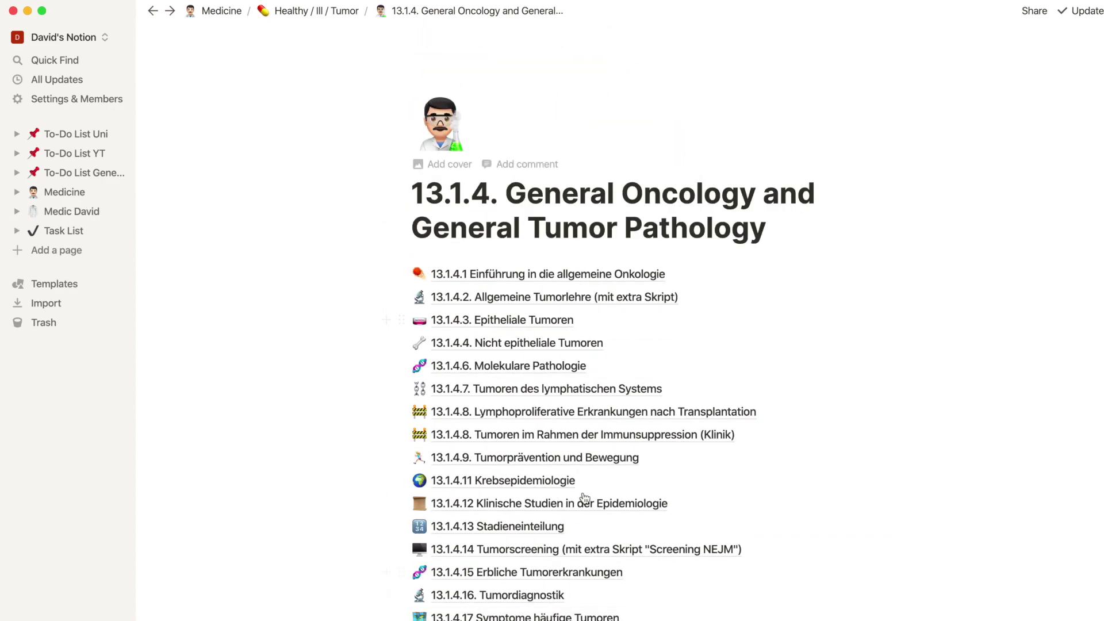
{"action": "left_click", "coordinate": [572, 231]}
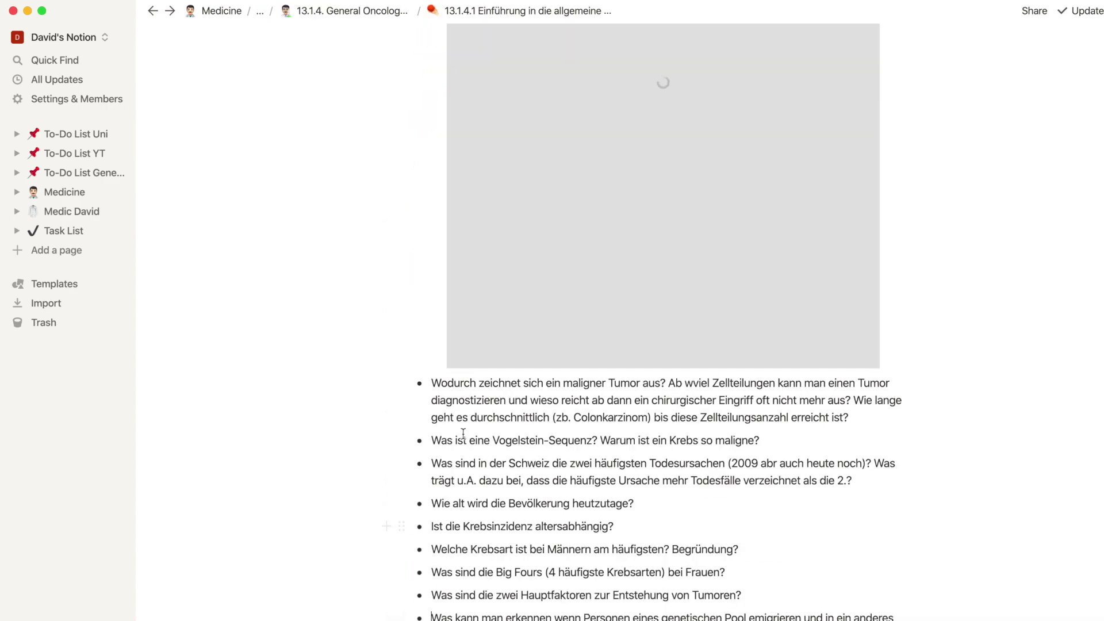
{"action": "scroll", "coordinate": [382, 540], "scroll_direction": "down", "scroll_amount": 10}
{"action": "scroll", "coordinate": [464, 432], "scroll_direction": "up", "scroll_amount": 8}
{"action": "scroll", "coordinate": [464, 433], "scroll_direction": "up", "scroll_amount": 8}
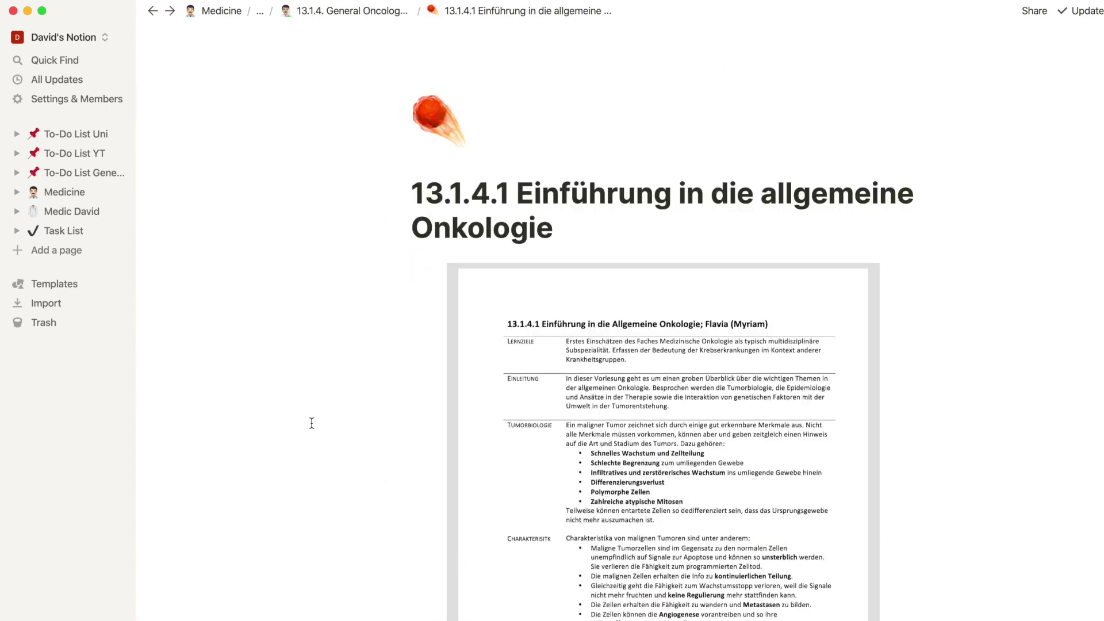
{"action": "left_click", "coordinate": [64, 192]}
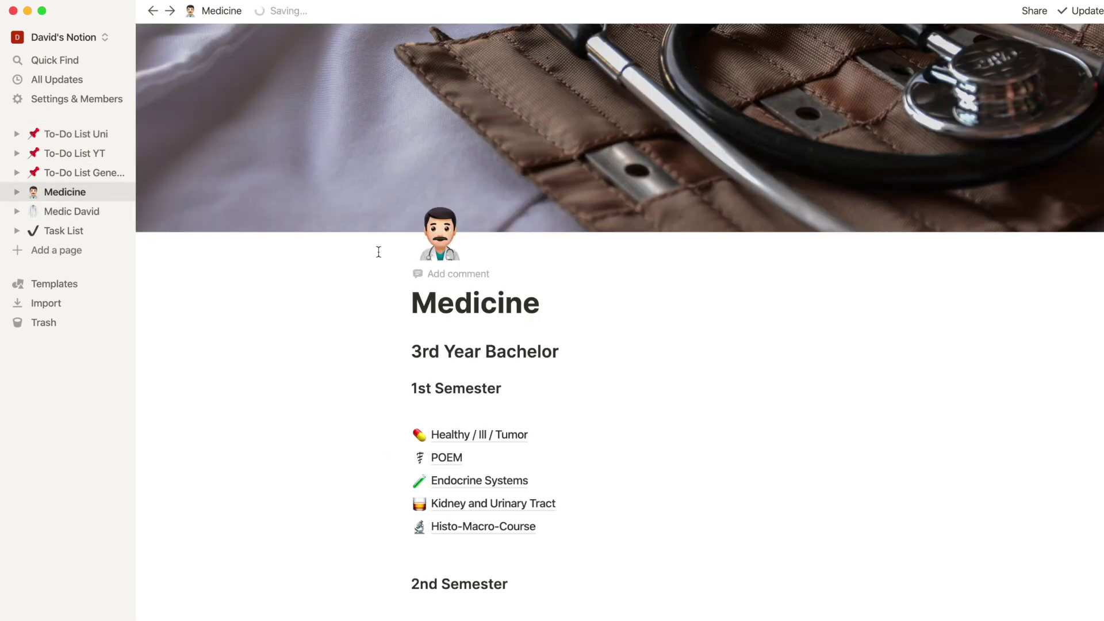